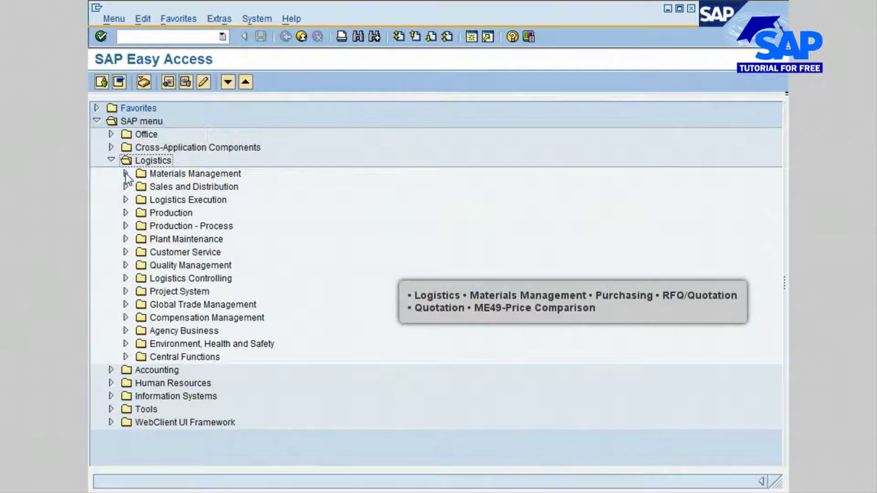
# Open ME49 - Price Comparison under Logistics, Materials Management, Purchasing, RFQ/Quotation, Quotation in the SAP menu
pyautogui.click(127, 174)
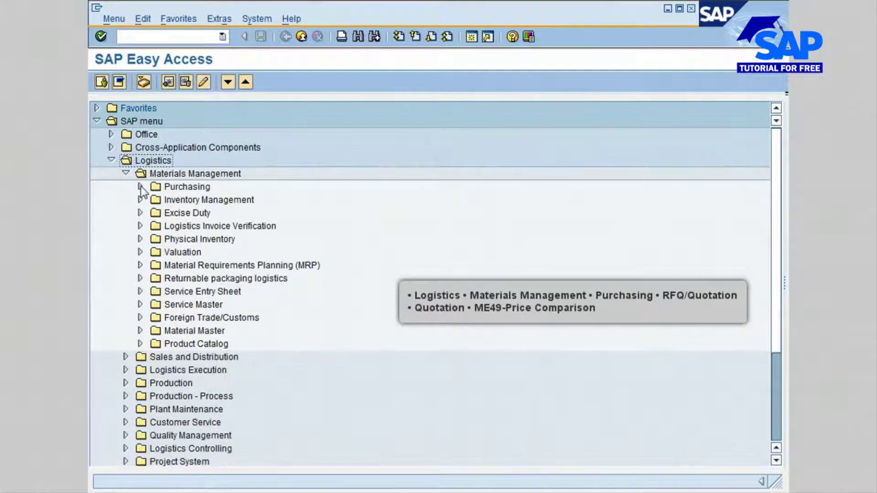
pyautogui.click(140, 186)
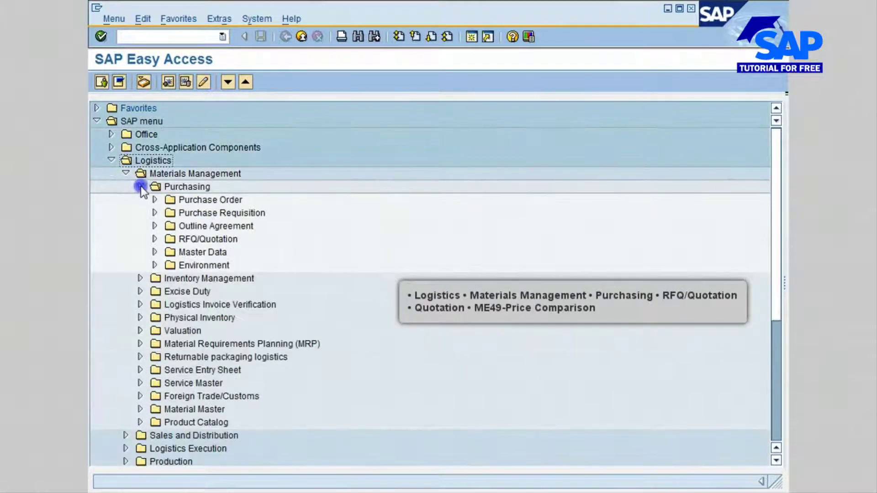
pyautogui.click(155, 238)
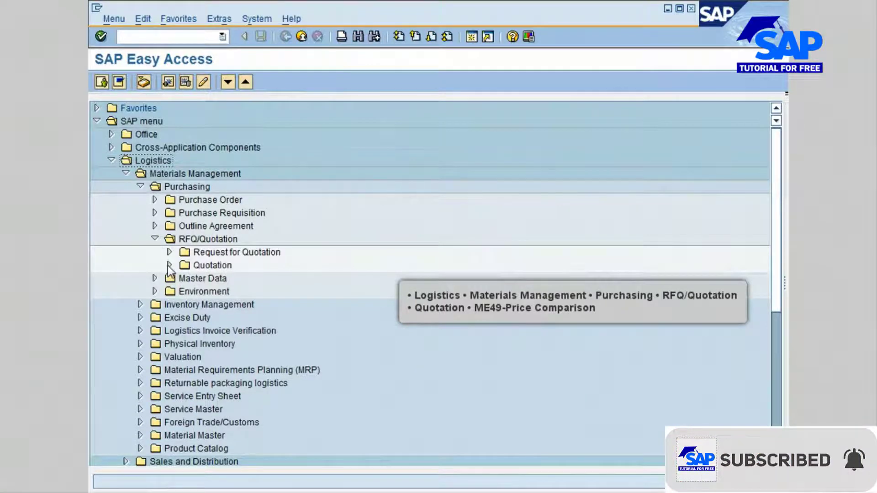
pyautogui.click(169, 266)
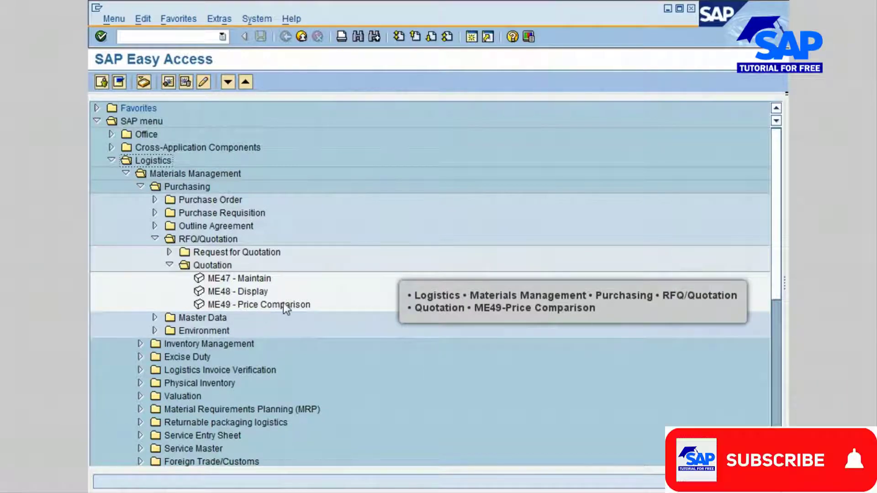
pyautogui.doubleClick(254, 305)
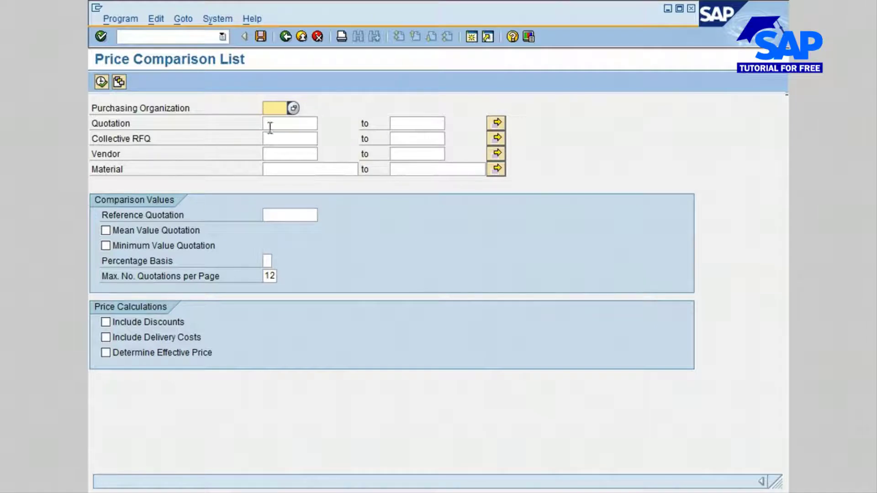
pyautogui.click(278, 154)
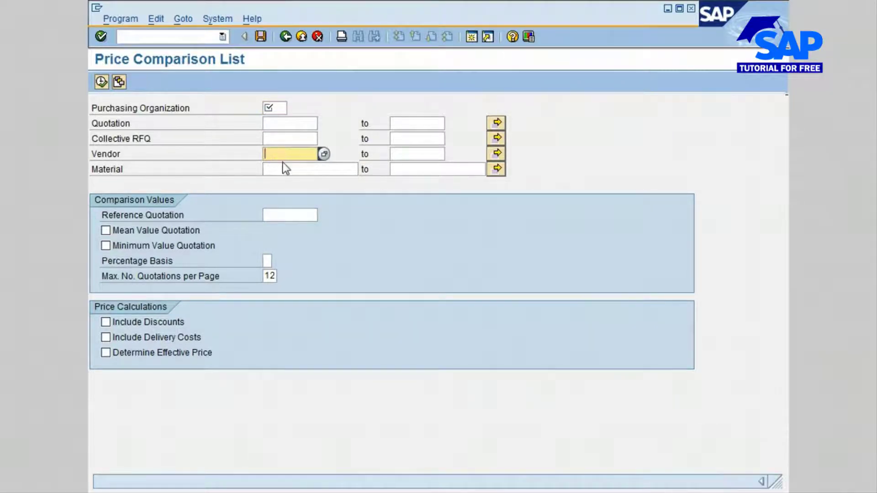
pyautogui.click(286, 169)
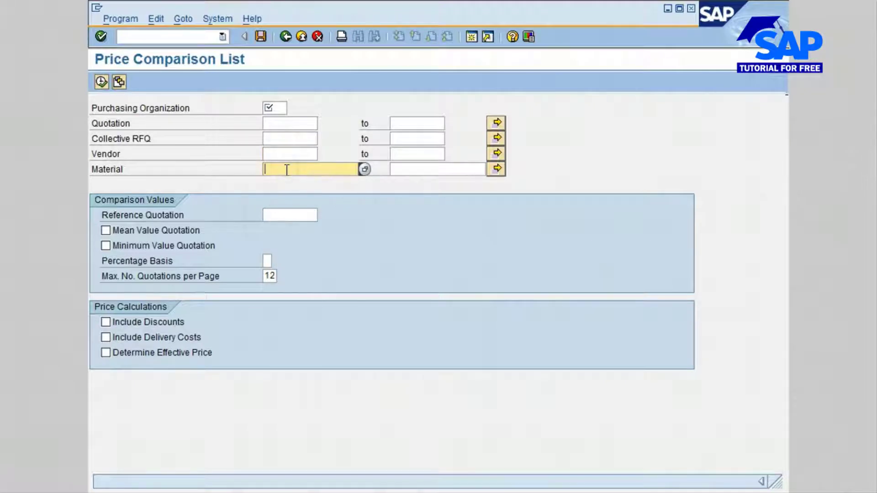
pyautogui.click(281, 138)
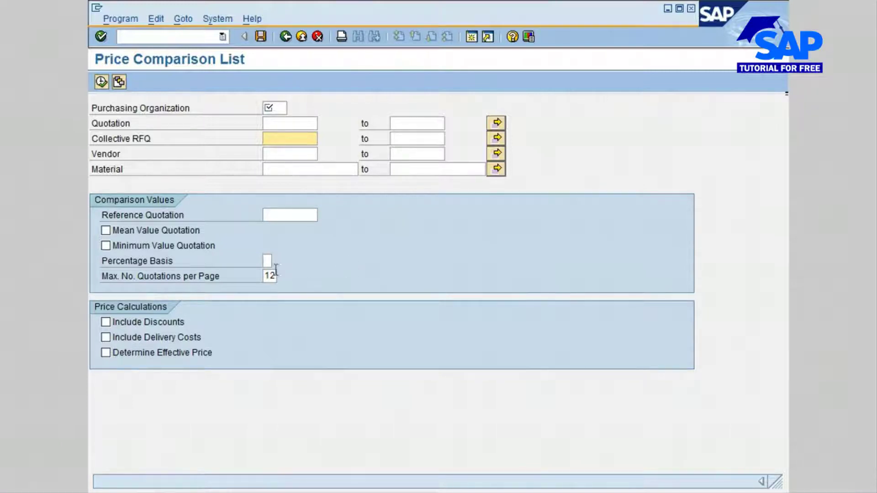
pyautogui.click(196, 214)
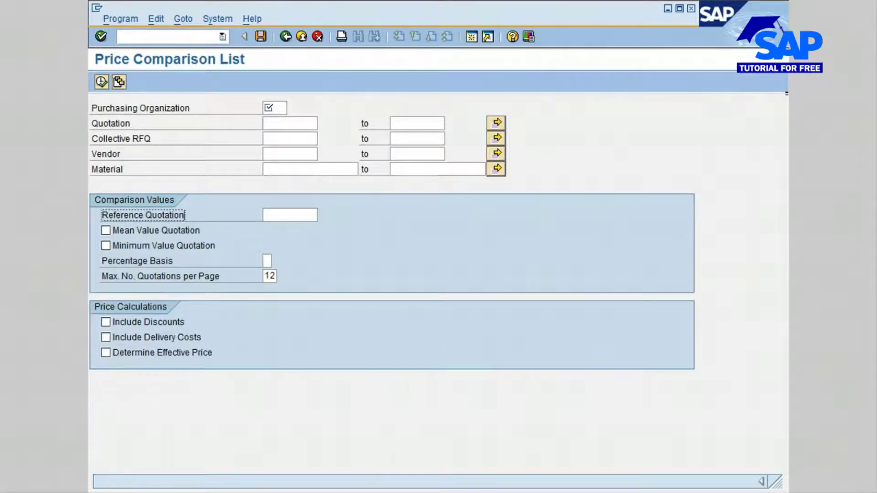
# Set the percentage basis to "Mean value equals 100%" and include delivery costs in the price calculations
pyautogui.click(268, 261)
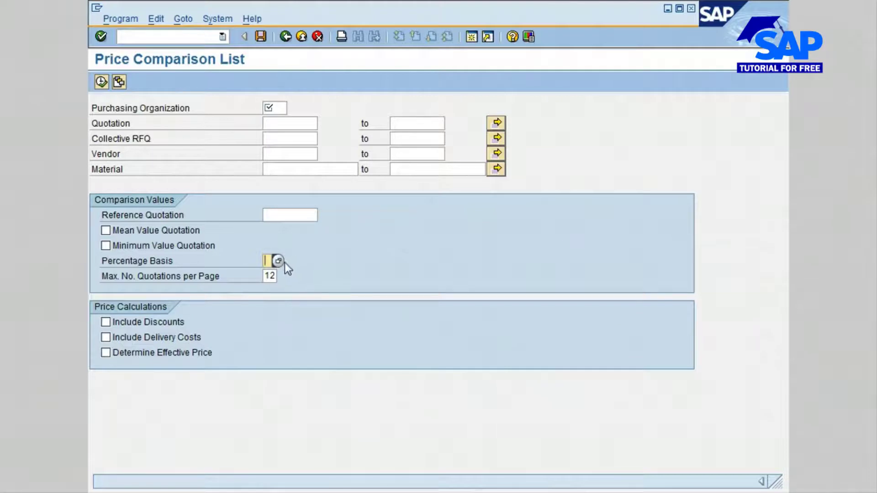
pyautogui.click(276, 261)
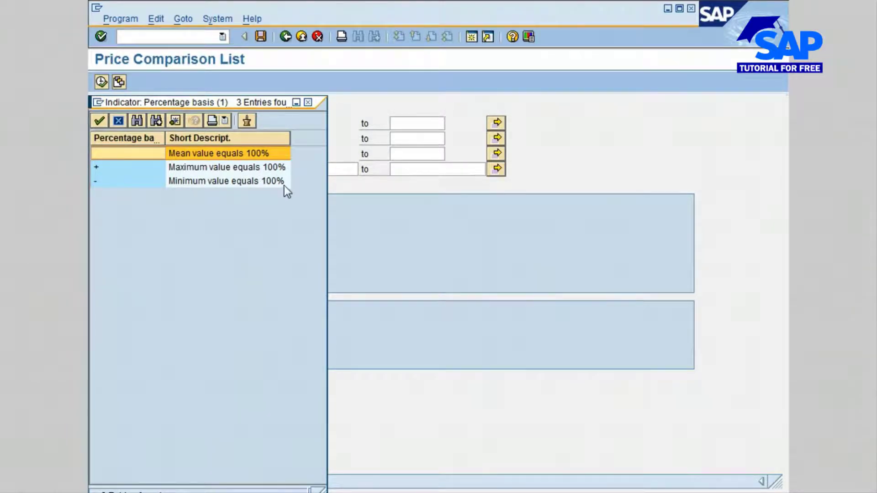
pyautogui.click(100, 123)
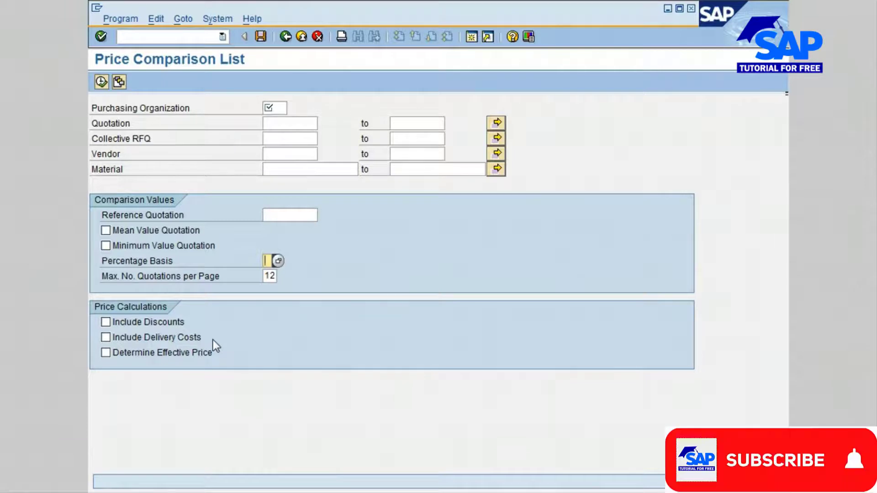
pyautogui.click(106, 338)
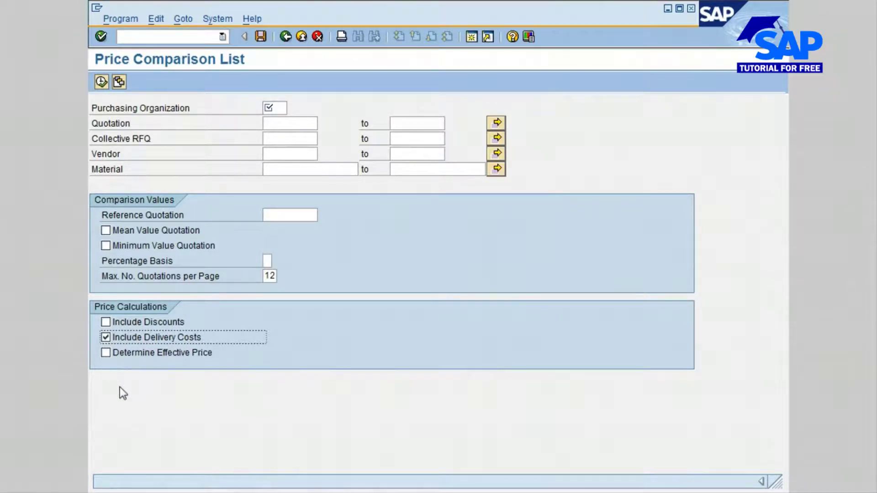
pyautogui.click(277, 108)
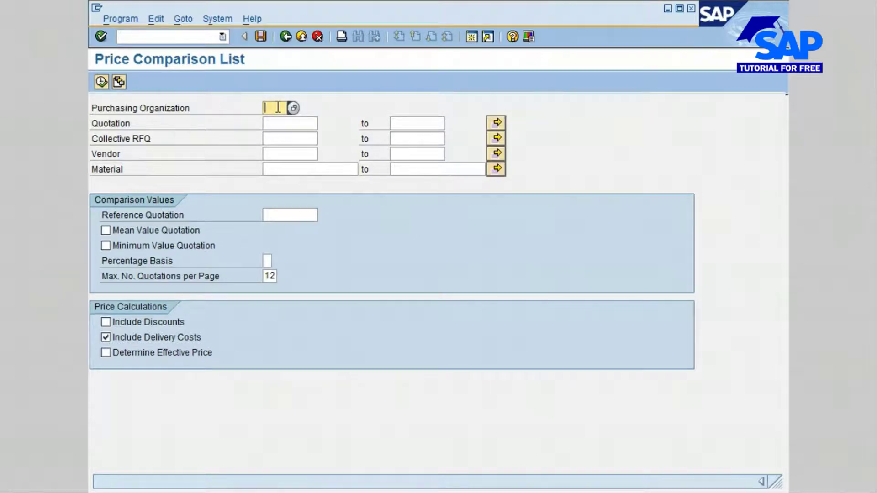
pyautogui.write('3000')
pyautogui.click(276, 124)
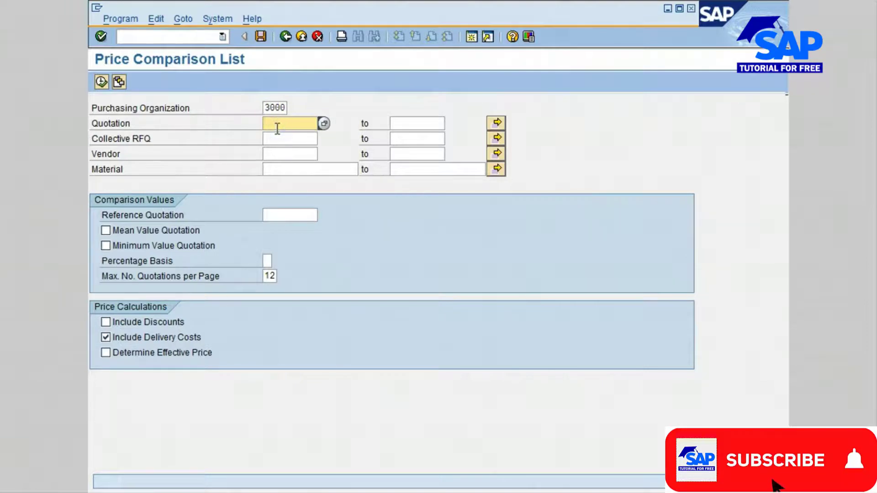
pyautogui.write('6')
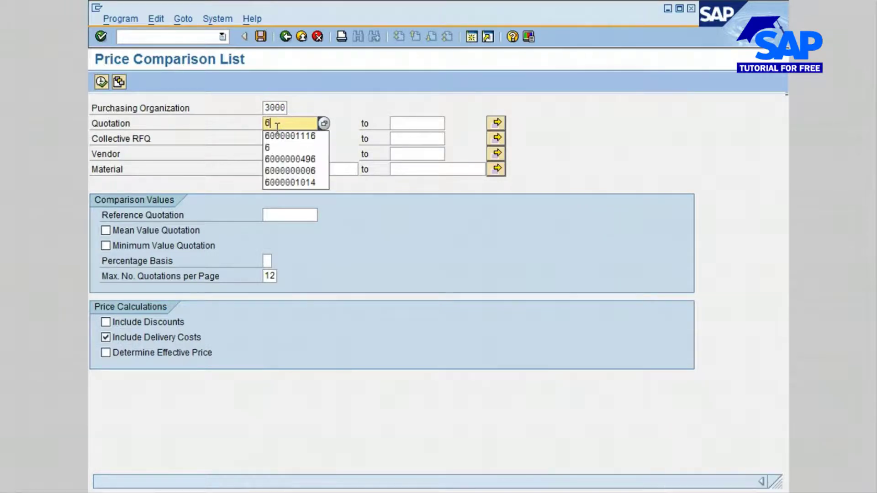
pyautogui.click(315, 137)
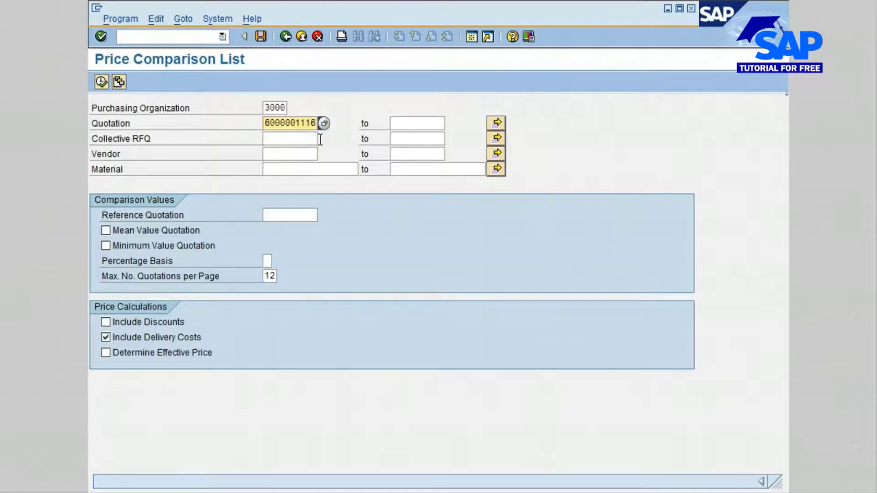
pyautogui.click(497, 123)
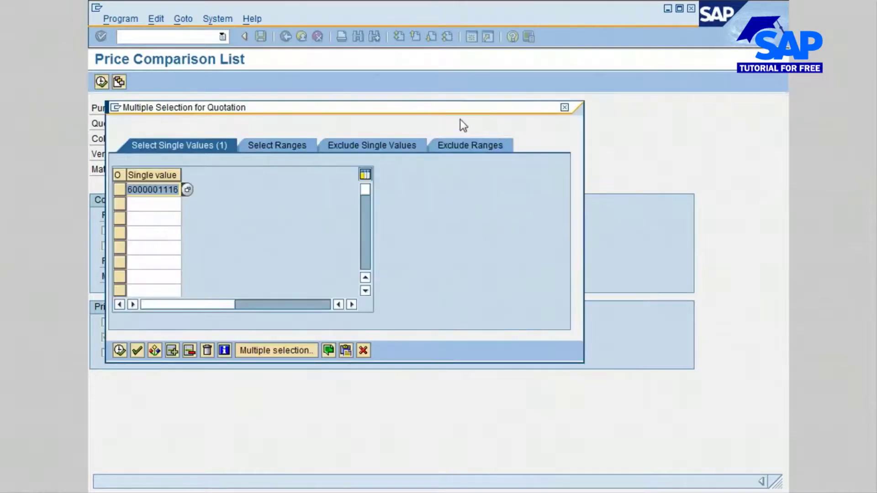
pyautogui.click(151, 190)
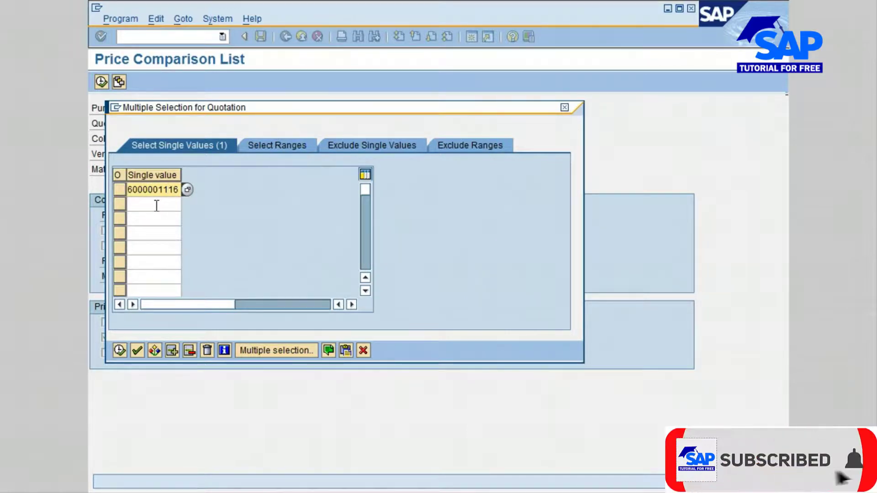
pyautogui.click(156, 206)
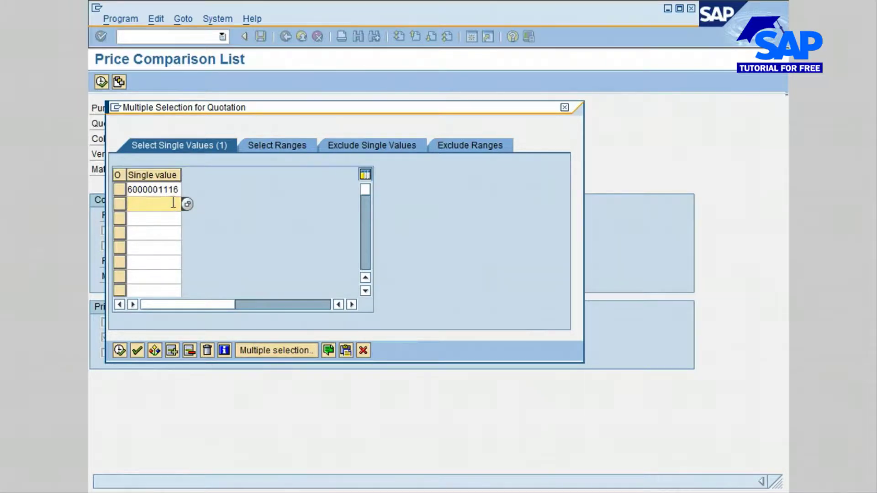
pyautogui.write('6')
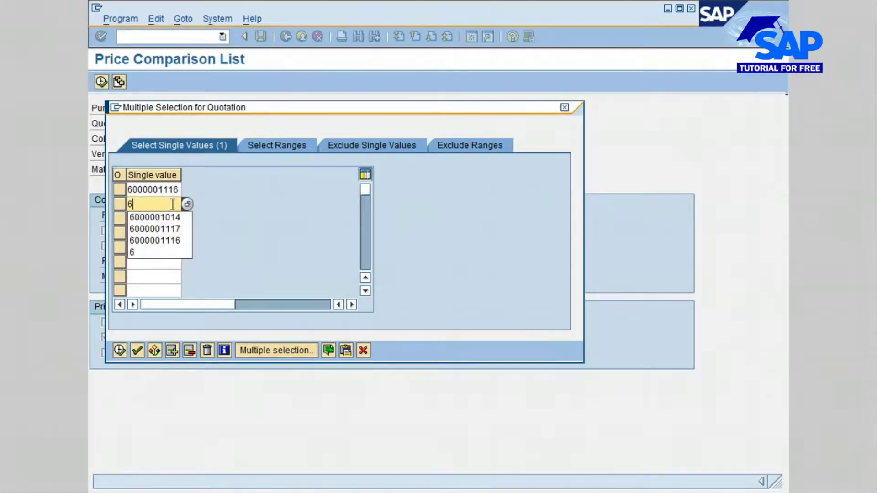
pyautogui.click(180, 229)
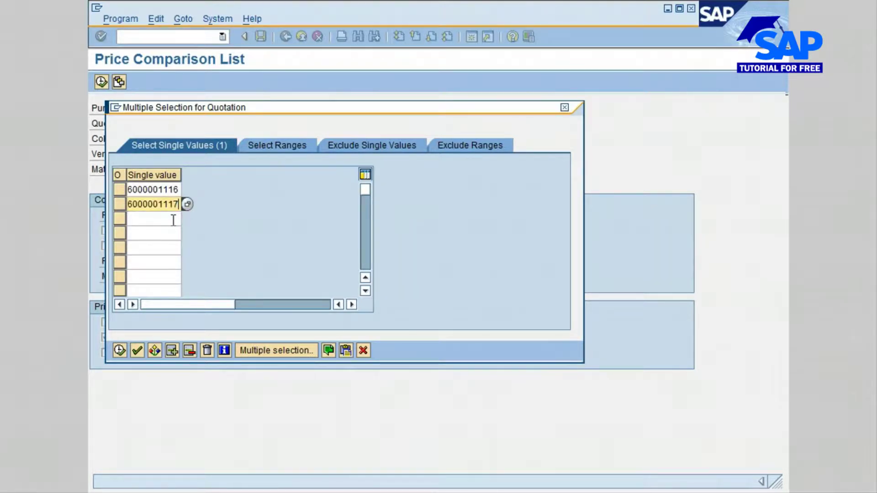
pyautogui.click(173, 220)
pyautogui.write('6')
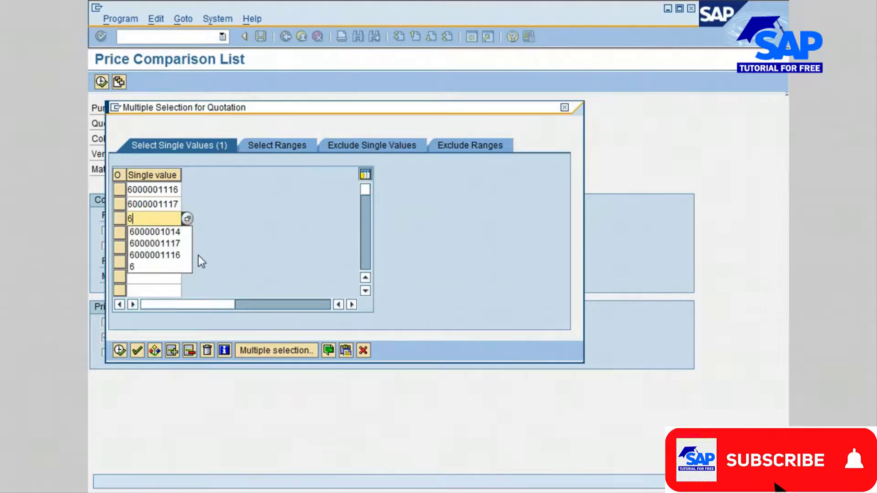
pyautogui.click(180, 232)
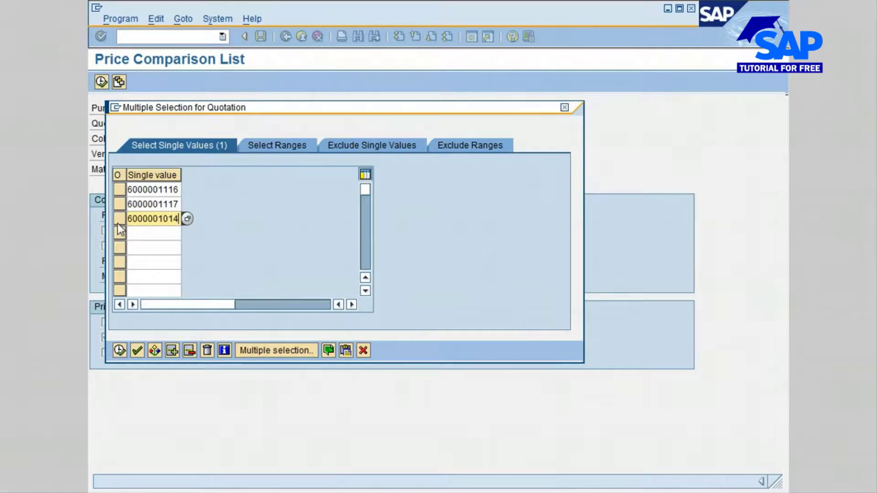
pyautogui.click(160, 224)
pyautogui.click(191, 355)
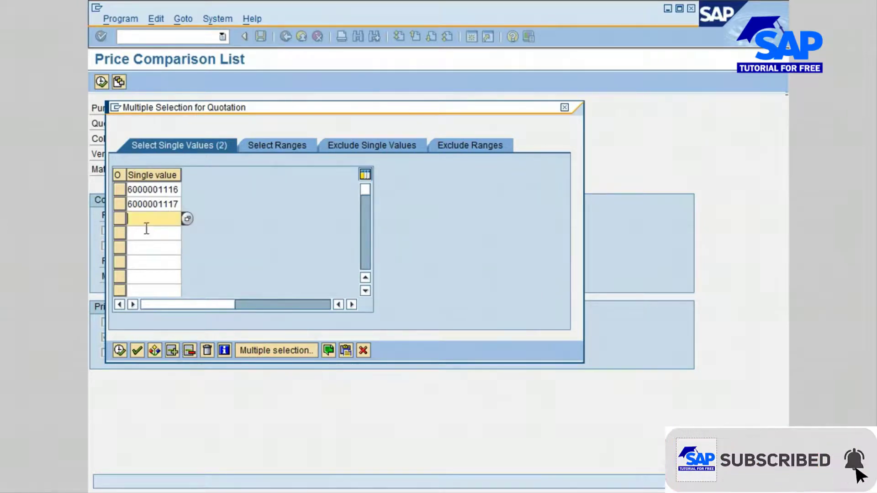
# Accept the multiple quotation selection and run the price comparison
pyautogui.click(118, 351)
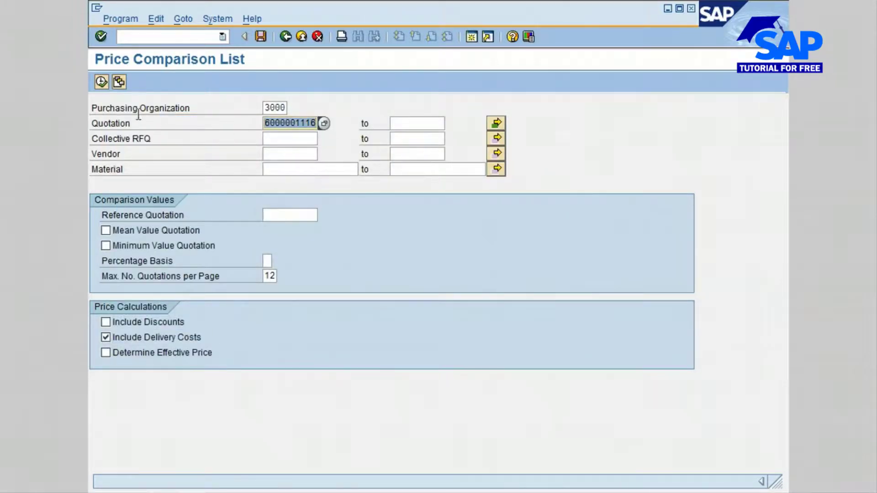
pyautogui.click(101, 81)
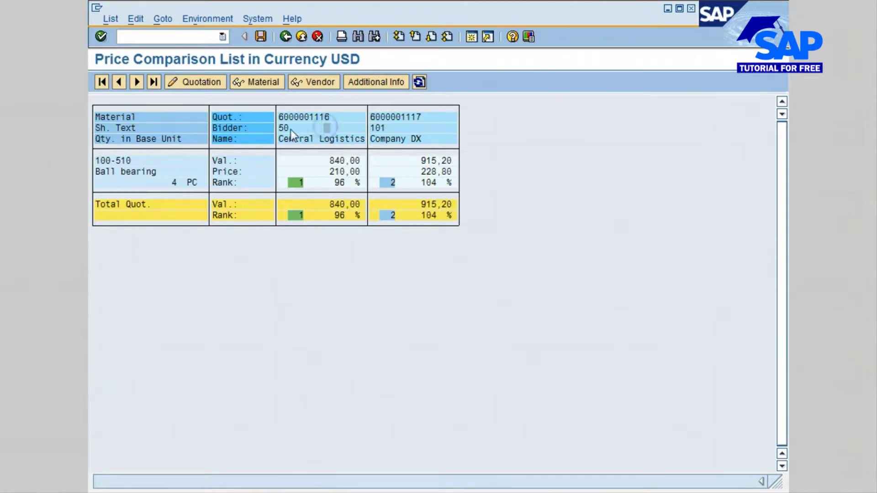
pyautogui.click(191, 83)
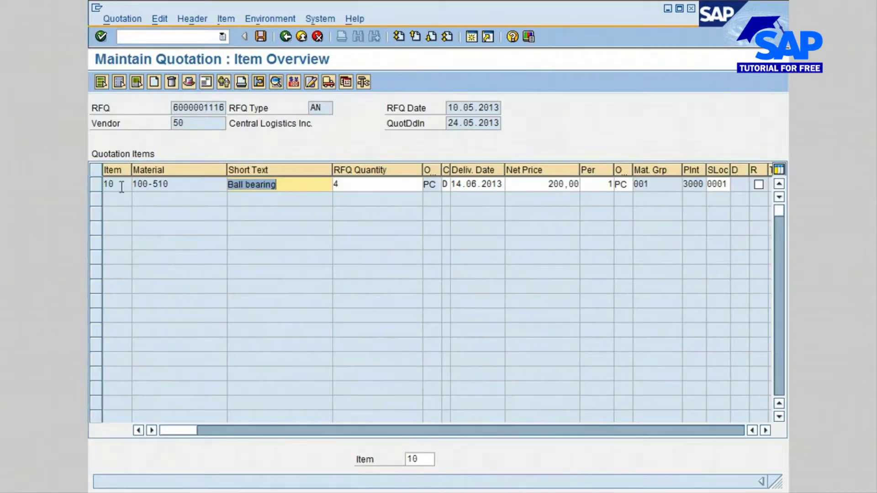
pyautogui.click(96, 185)
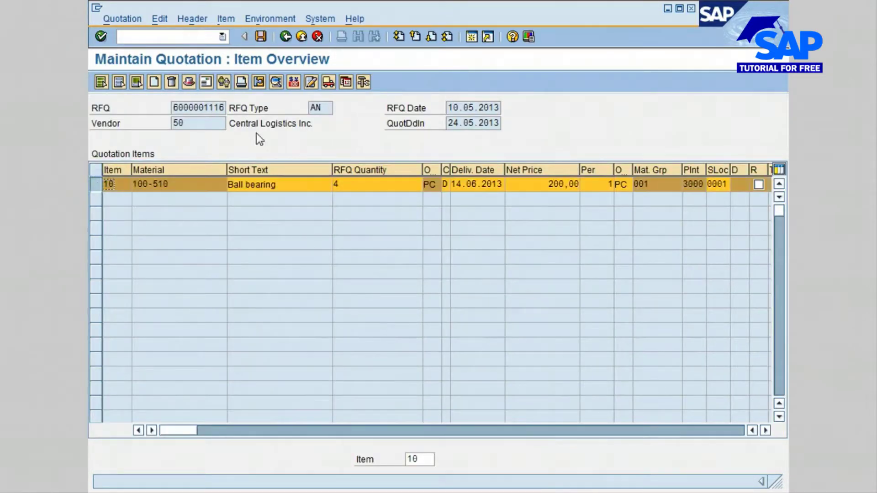
pyautogui.click(258, 81)
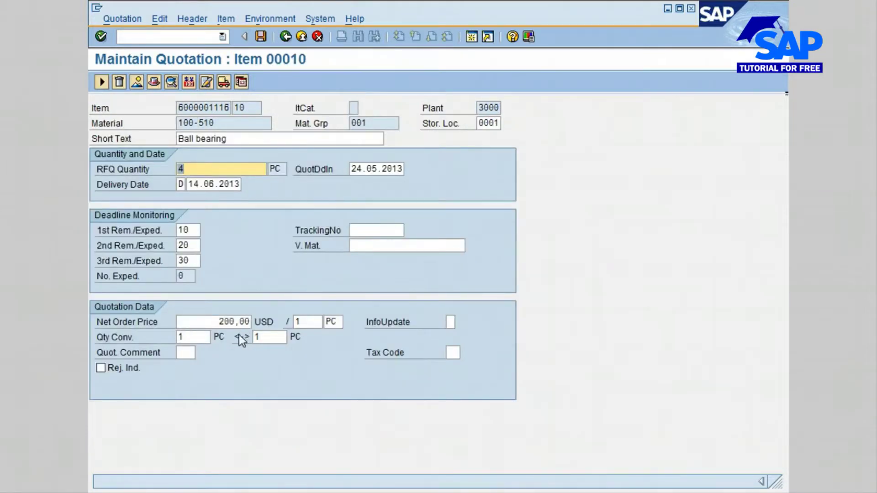
pyautogui.click(188, 80)
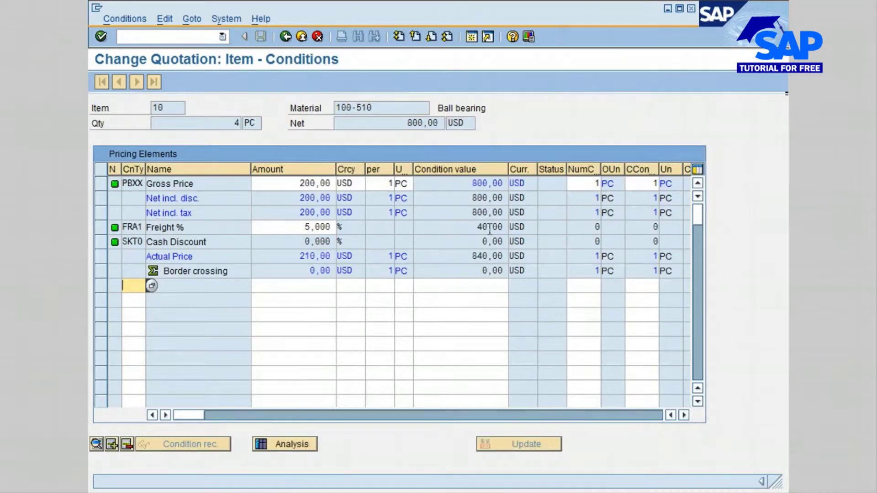
# Return from the item conditions to the price comparison list and exit to the SAP Easy Access menu
pyautogui.click(286, 36)
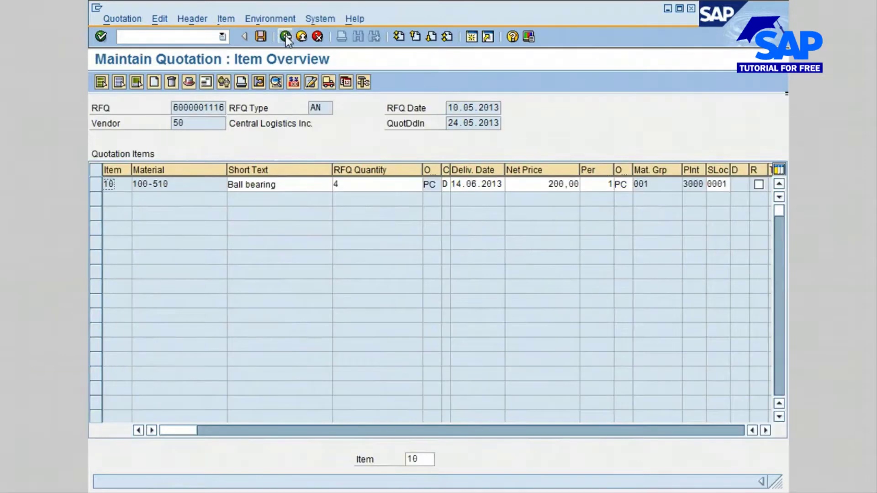
pyautogui.click(285, 37)
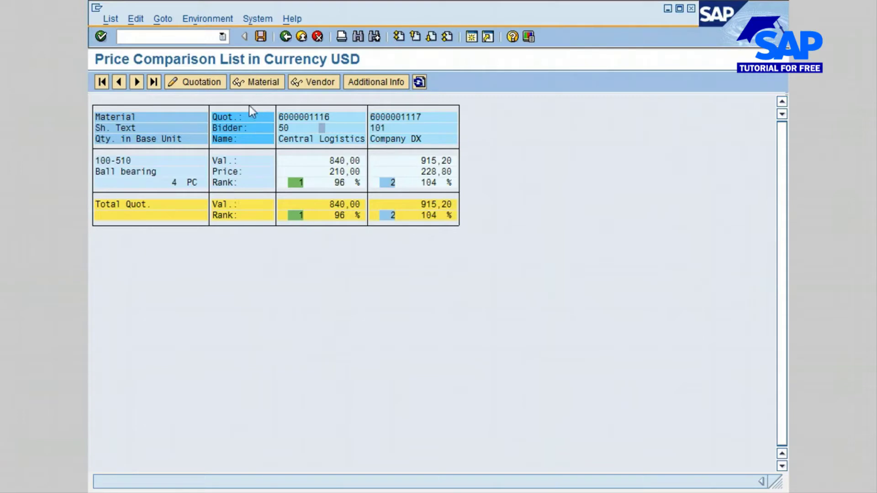
pyautogui.click(286, 37)
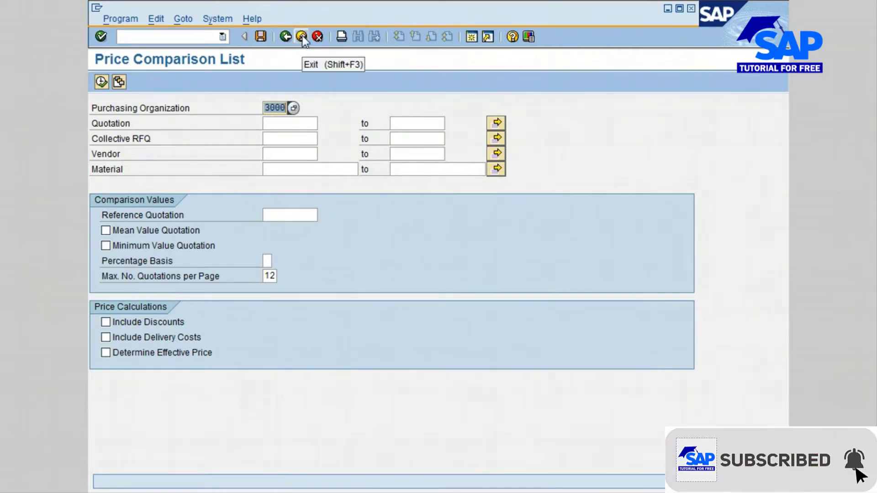
pyautogui.click(301, 38)
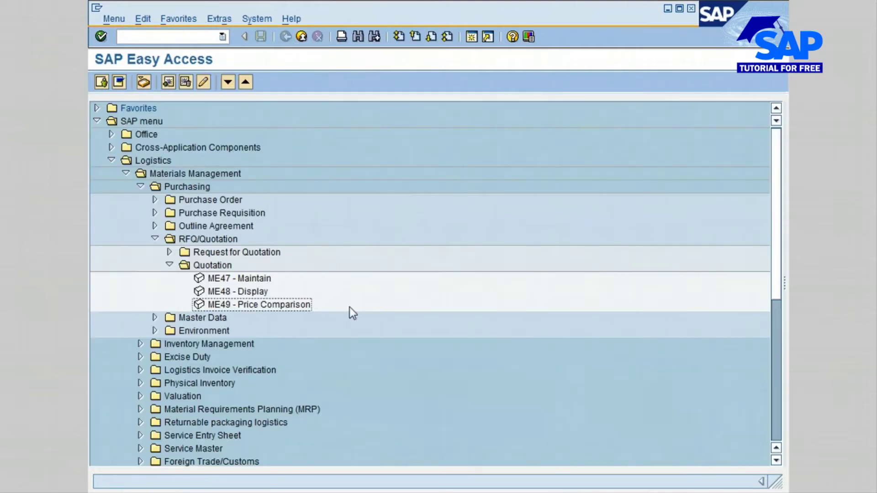